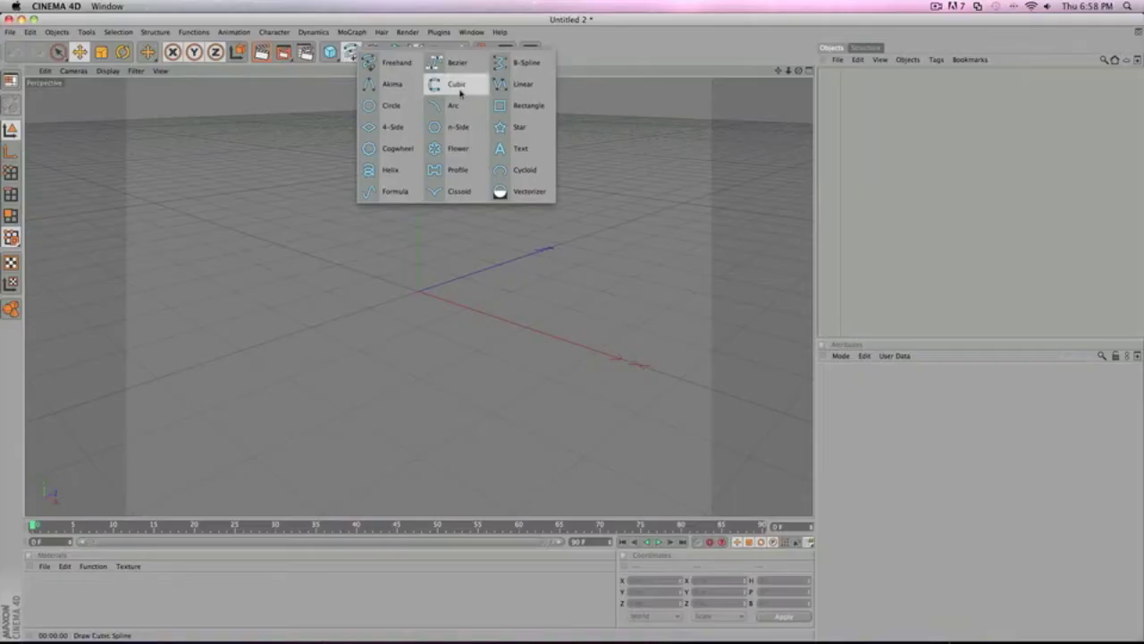
# Add a Text spline for the DEEJAY lettering
pyautogui.click(455, 87)
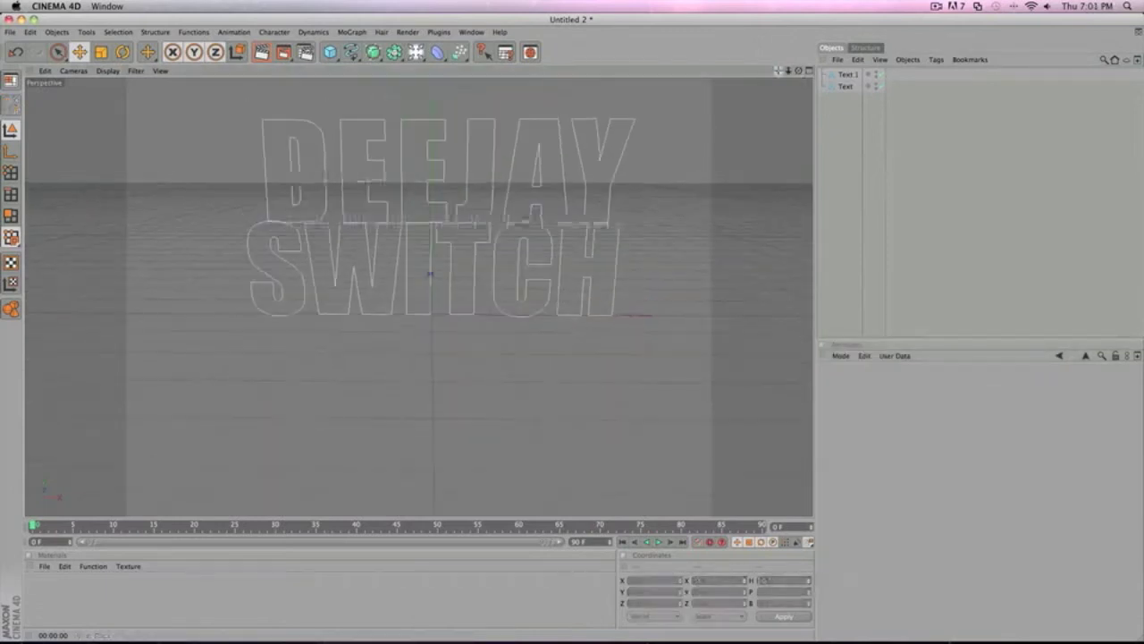
# Select the DEEJAY text spline so it can go under an Extrude NURBS
pyautogui.click(843, 87)
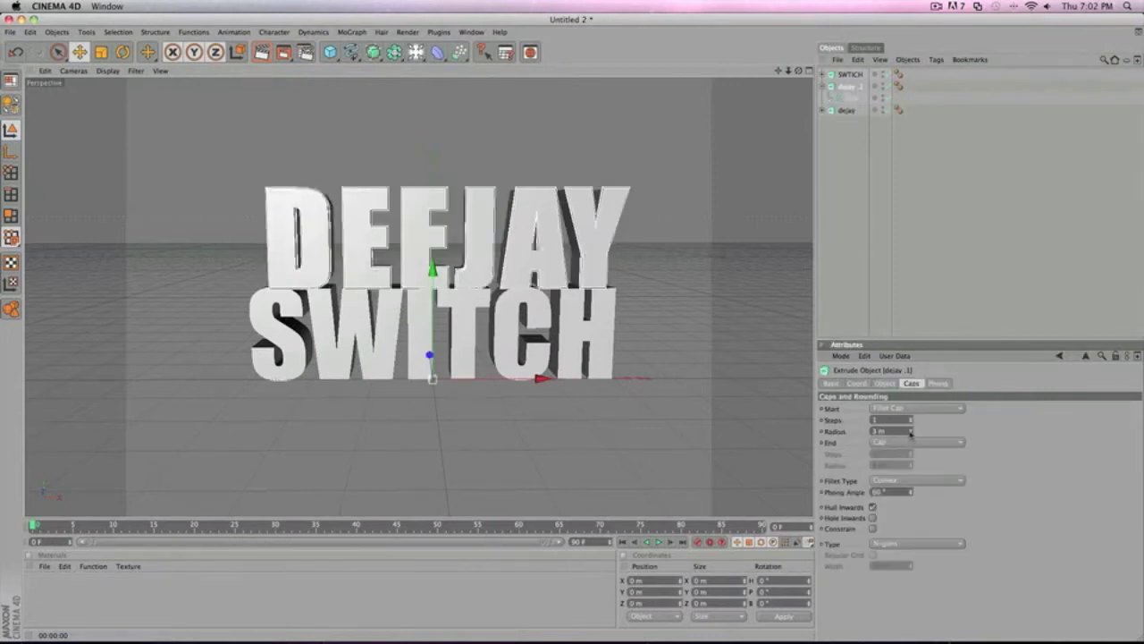
# Push the dejay.2 extrusion deeper back using its Object tab Movement Z value
pyautogui.click(859, 382)
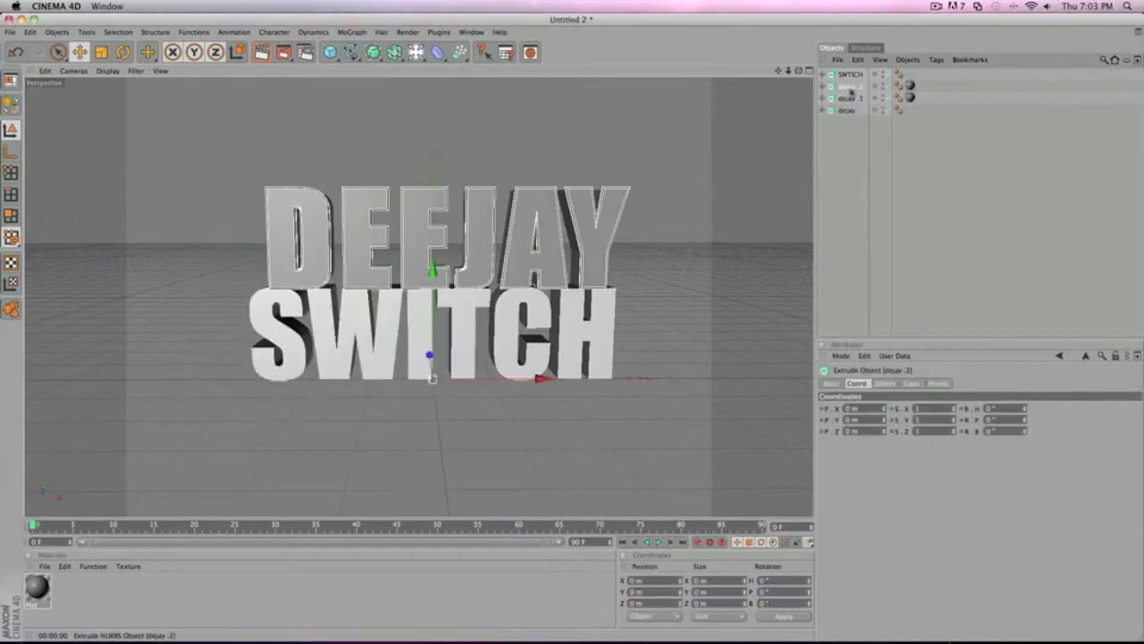
pyautogui.click(881, 384)
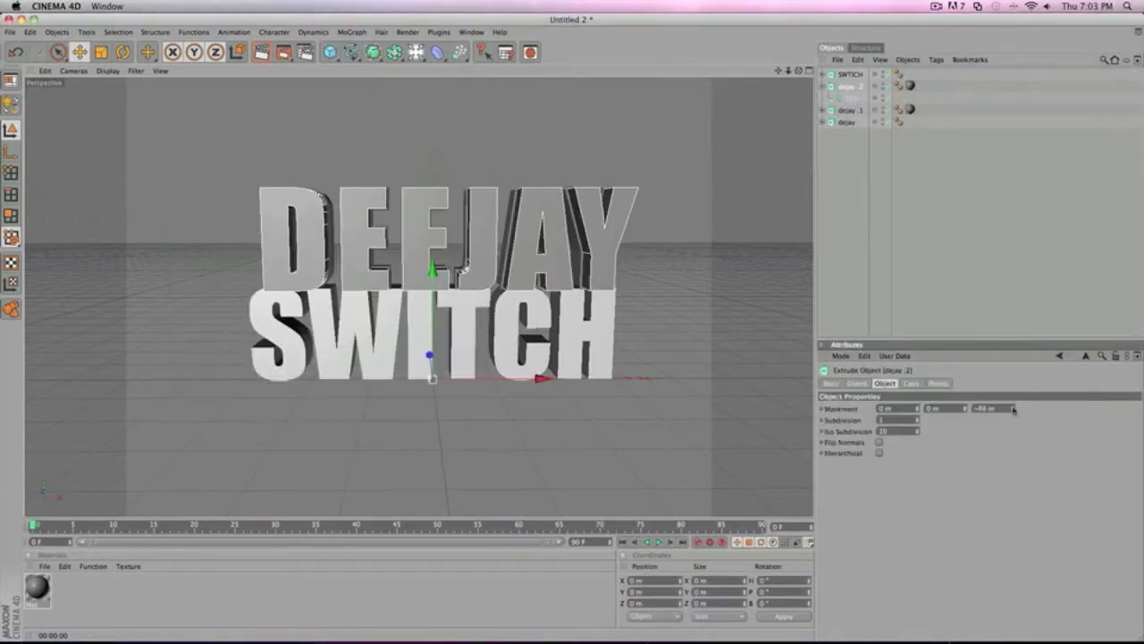
pyautogui.moveTo(1013, 411); pyautogui.dragTo(1013, 410)
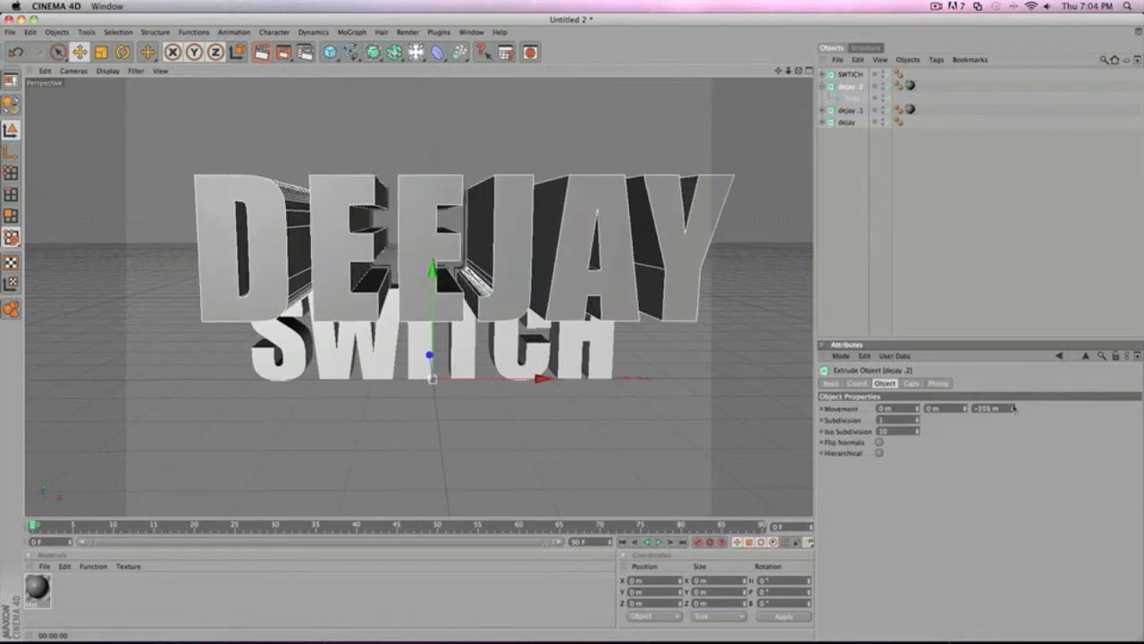
pyautogui.click(852, 98)
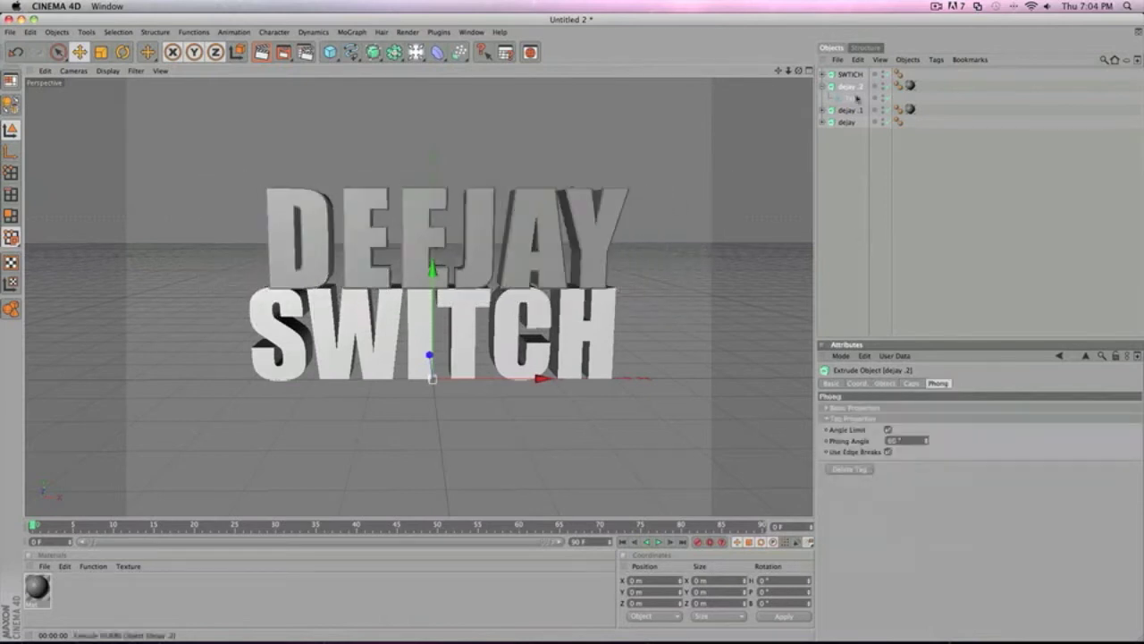
# Create a new Nukei shader material and set its colour to red
pyautogui.click(44, 566)
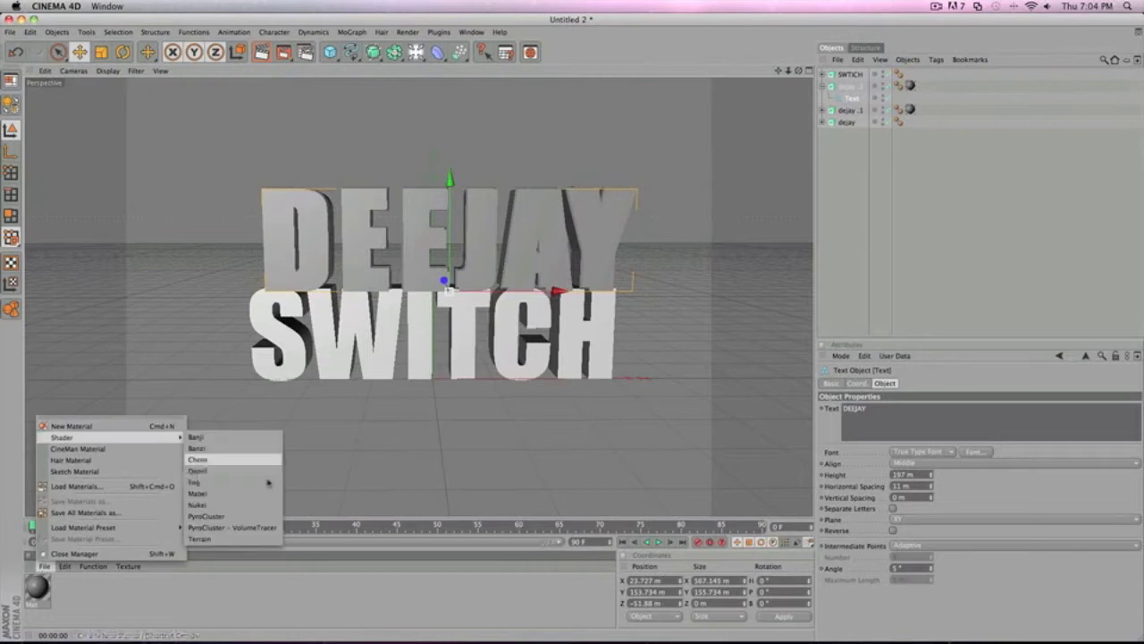
pyautogui.click(230, 455)
pyautogui.doubleClick(37, 586)
pyautogui.click(357, 141)
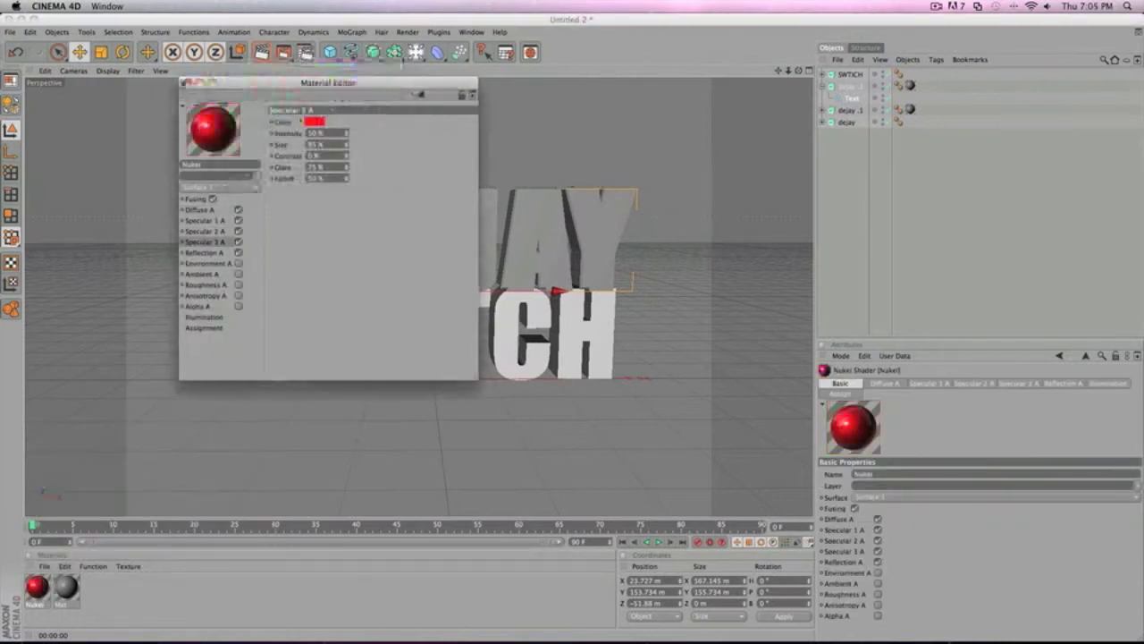
# Undo and redo recent DEEJAY text size and position changes to reset its placement
pyautogui.press('super+z')
pyautogui.press('super+shift+z')
pyautogui.press('super+z')
pyautogui.press('super+z')
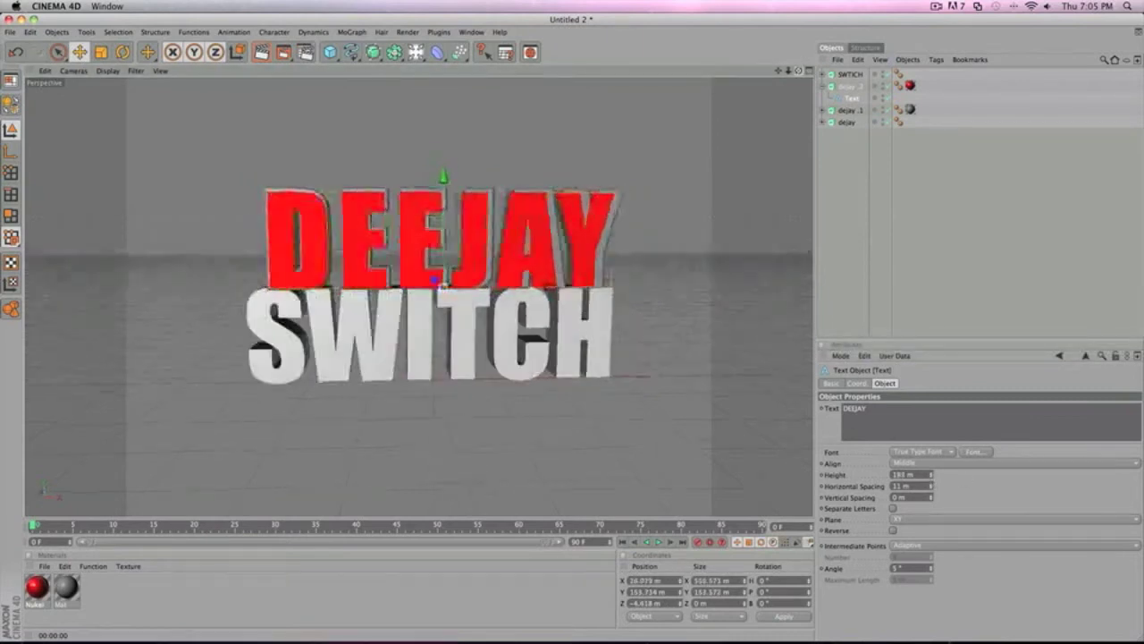
pyautogui.press('super+z')
pyautogui.press('super+z')
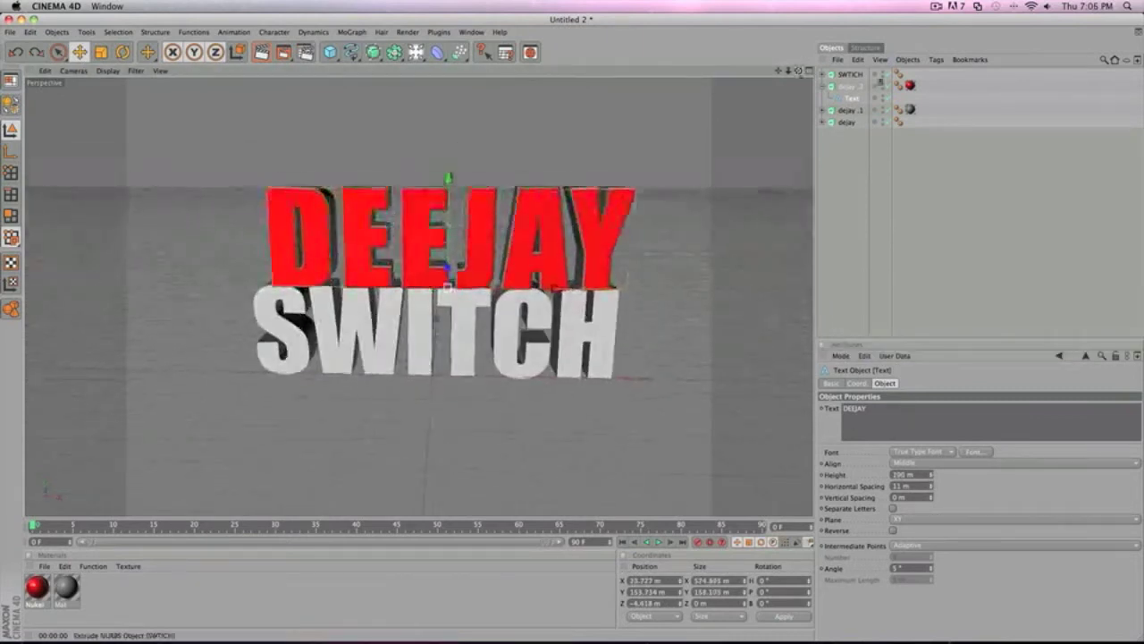
pyautogui.press('super+z')
# Give the DEEJAY extrusion a fillet start cap and render a quick preview
pyautogui.press('super+z')
pyautogui.press('super+z')
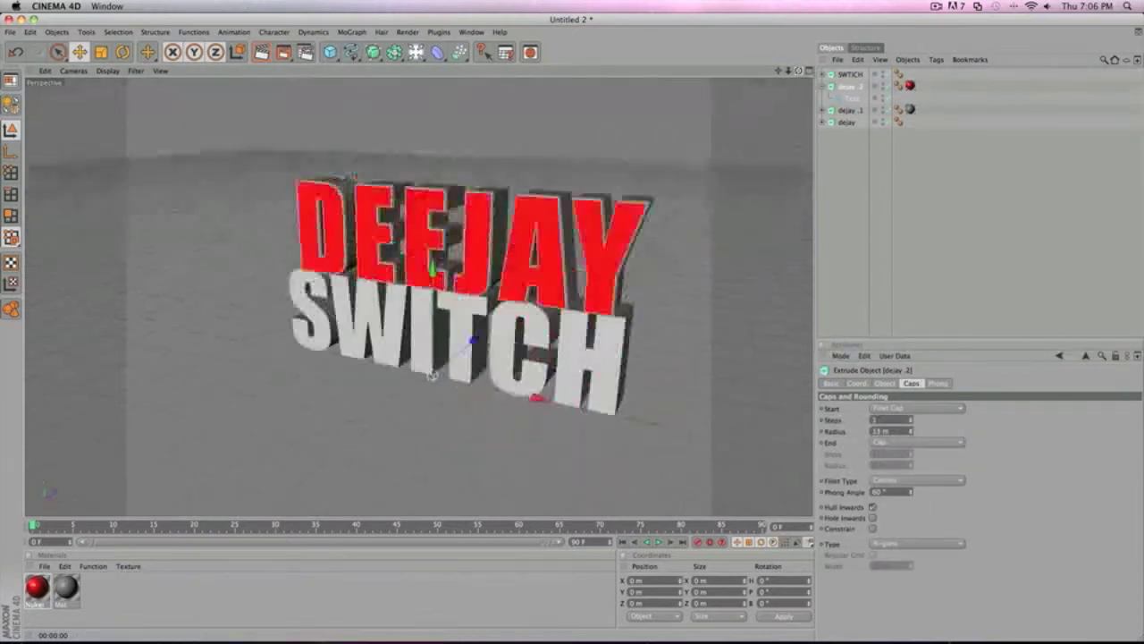
pyautogui.press('super+z')
pyautogui.press('super+z')
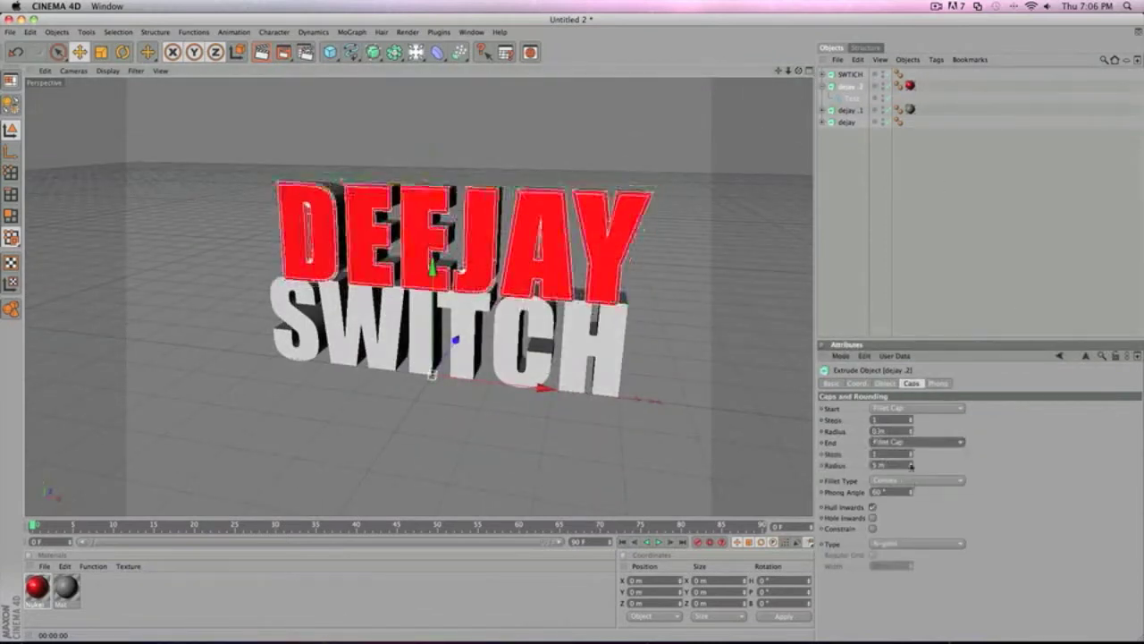
pyautogui.click(903, 421)
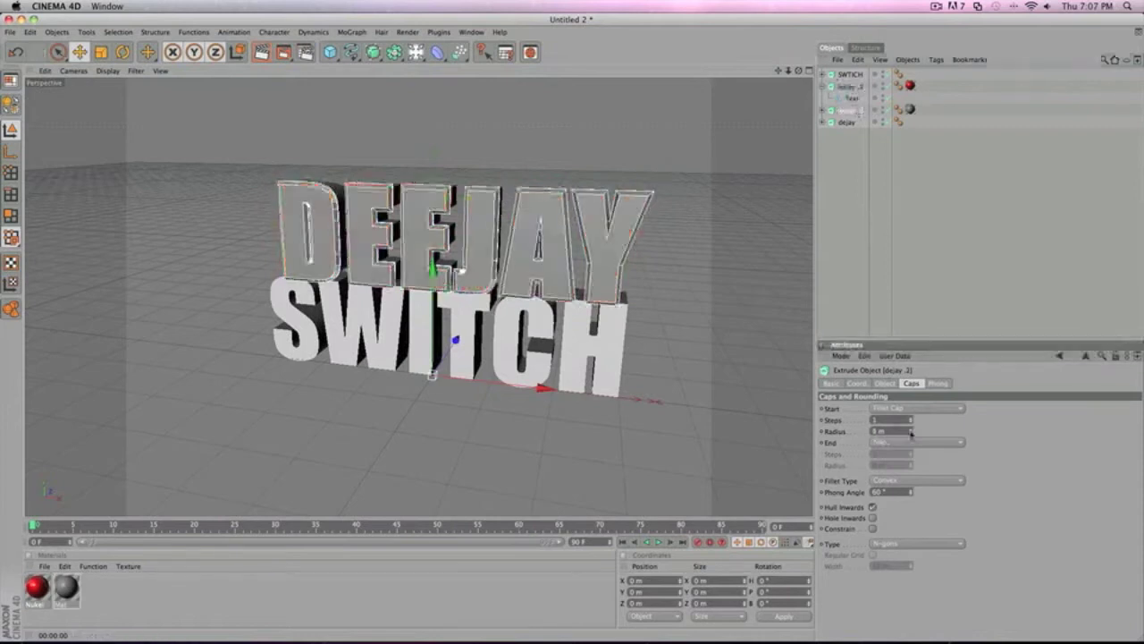
pyautogui.hotkey('ctrl', 'r')
pyautogui.click(343, 109)
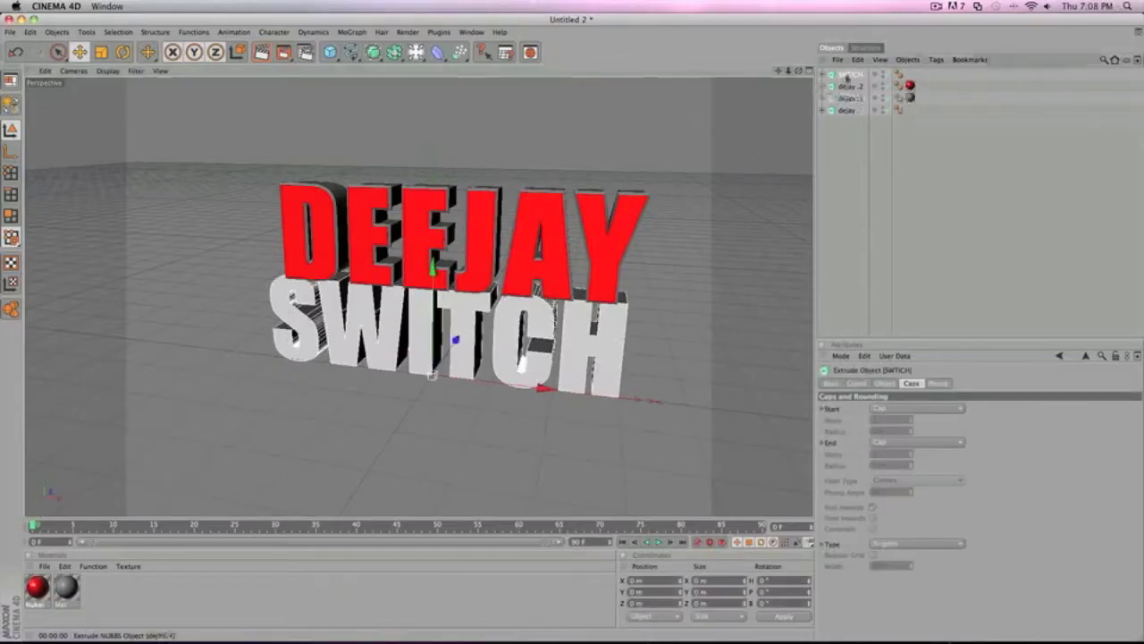
# Duplicate the SWITCH extrusion and select the new SWITCH copy
pyautogui.click(884, 383)
pyautogui.click(825, 123)
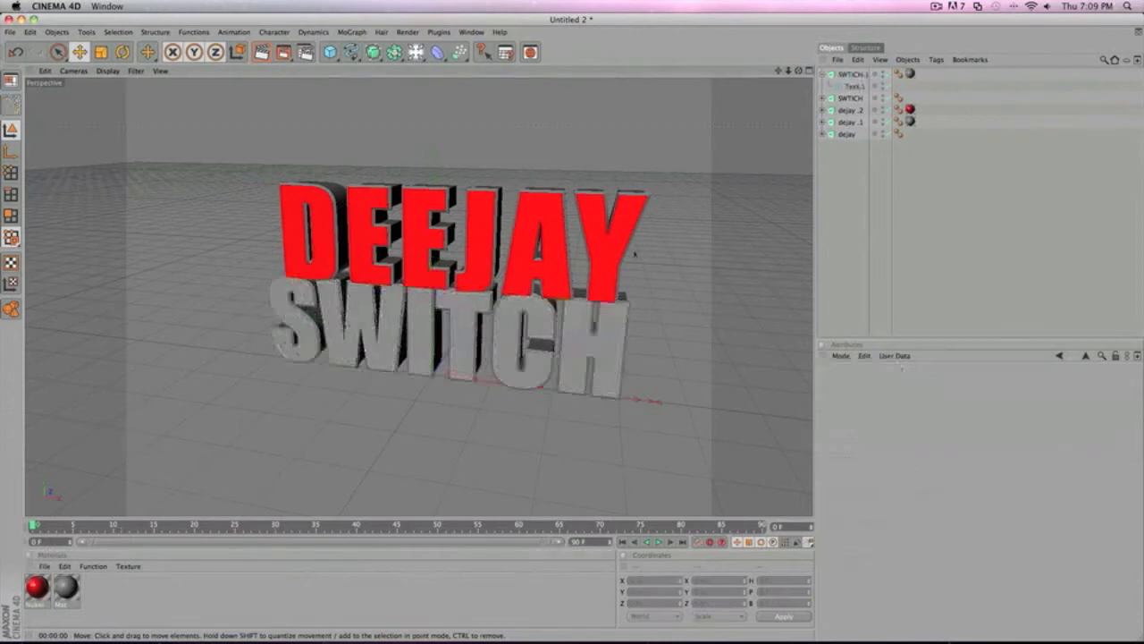
pyautogui.hotkey('ctrl', 'v')
pyautogui.click(825, 76)
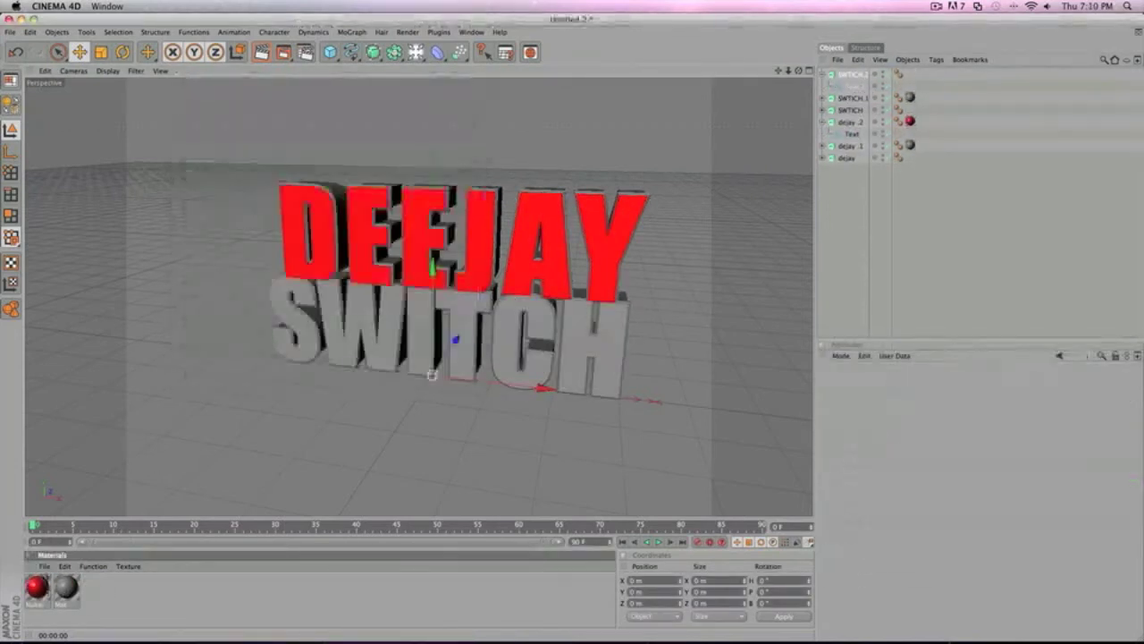
# Apply a new black Nukei material to the SWITCH copy and preview the render
pyautogui.click(43, 565)
pyautogui.click(101, 433)
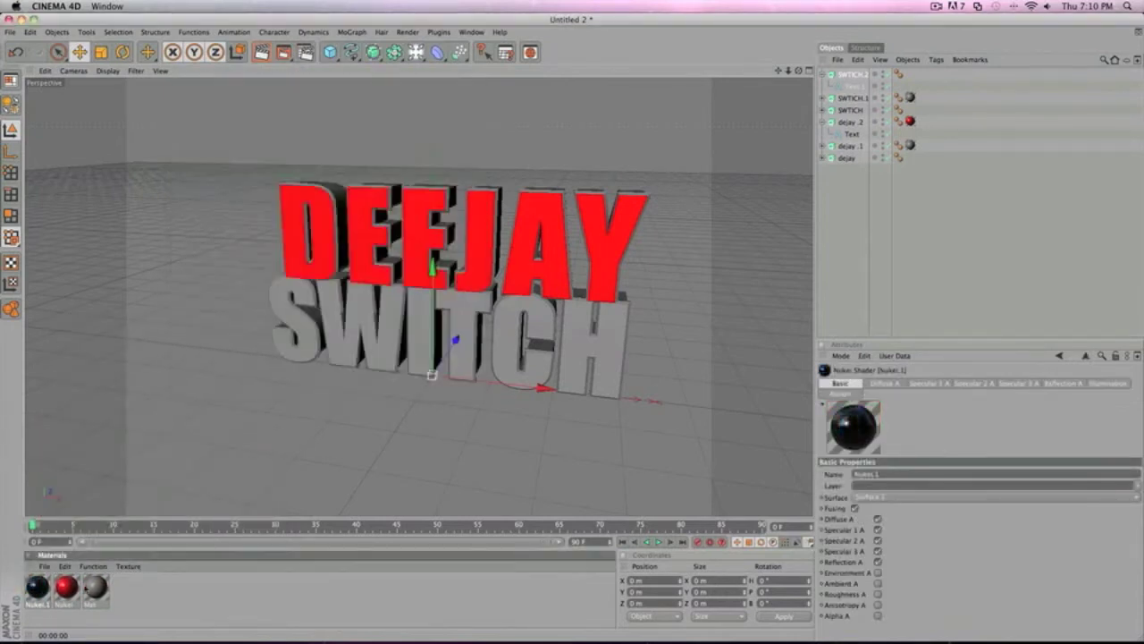
pyautogui.moveTo(36, 587); pyautogui.dragTo(464, 340)
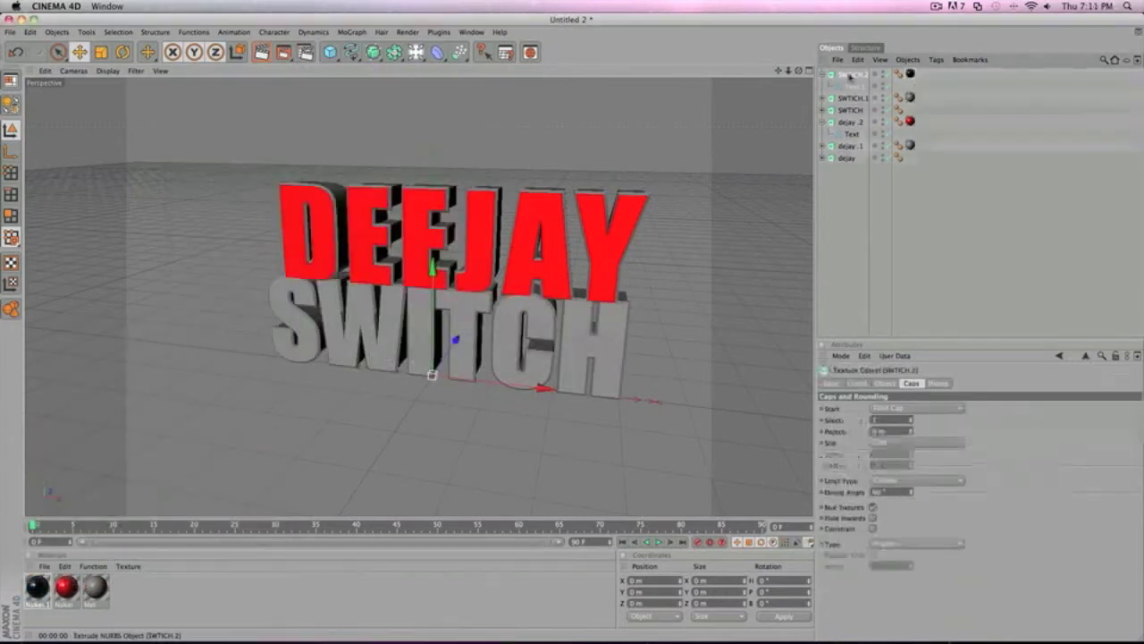
pyautogui.click(262, 52)
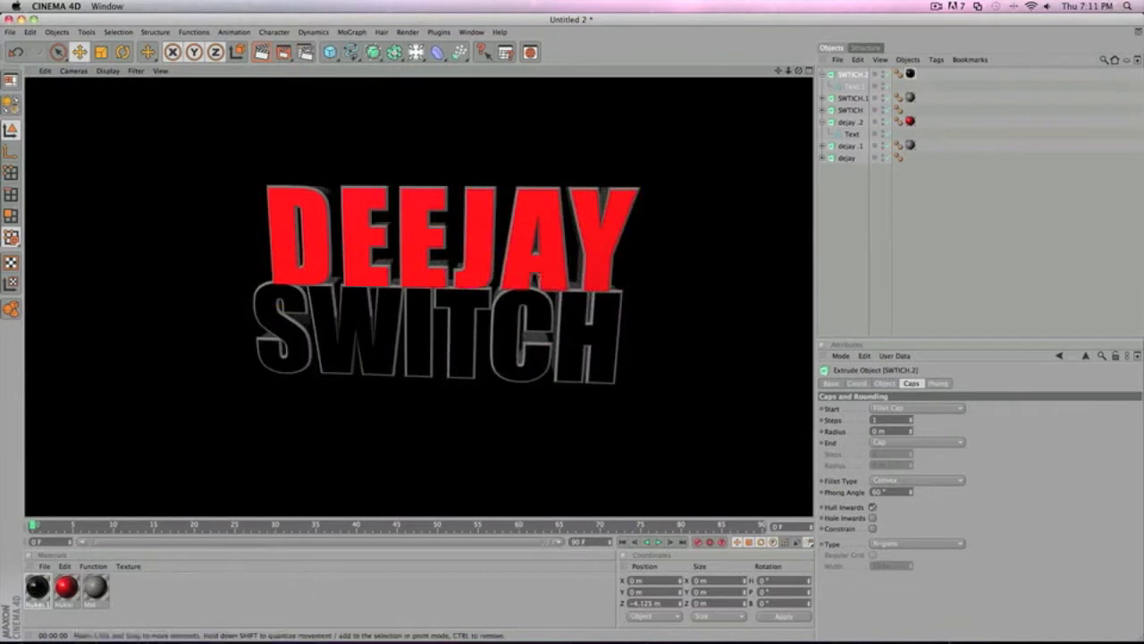
pyautogui.click(430, 376)
pyautogui.keyDown('alt'); pyautogui.moveTo(430, 376); pyautogui.dragTo(434, 393); pyautogui.keyUp('alt')
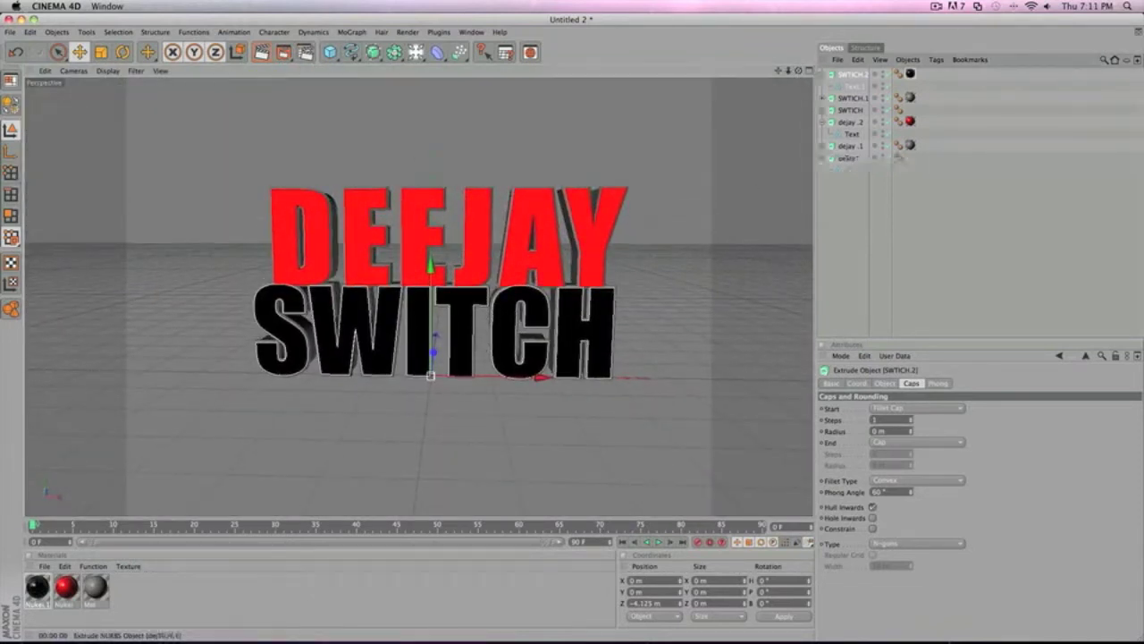
# Create the Nukei.2 material and apply it to the deejay extrusion
pyautogui.click(849, 135)
pyautogui.click(885, 383)
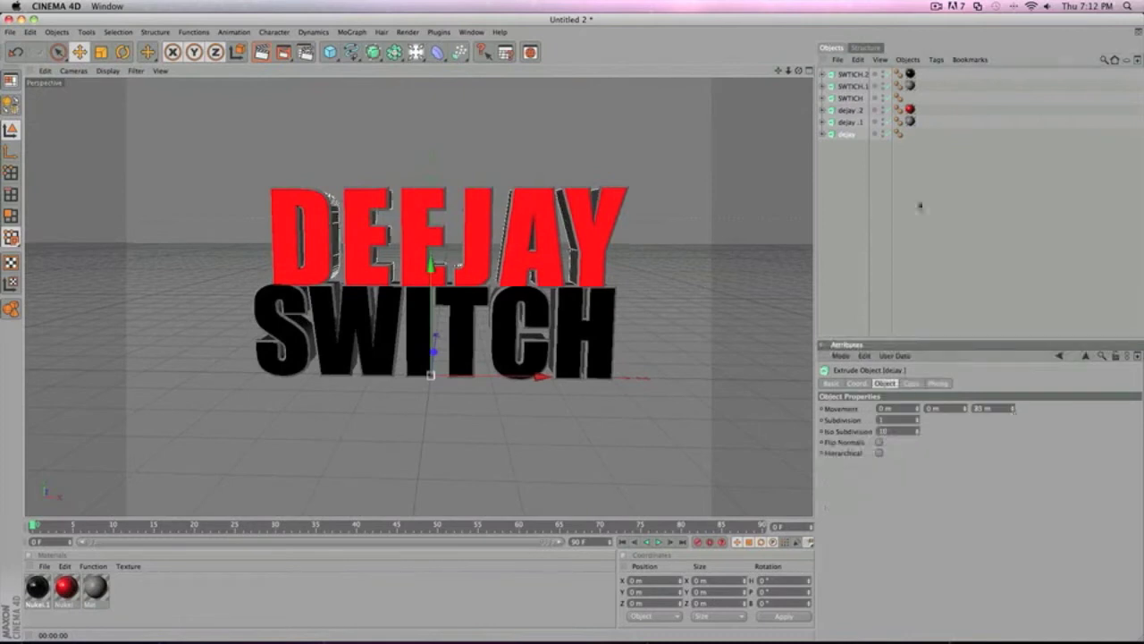
pyautogui.click(44, 566)
pyautogui.click(224, 483)
pyautogui.doubleClick(37, 587)
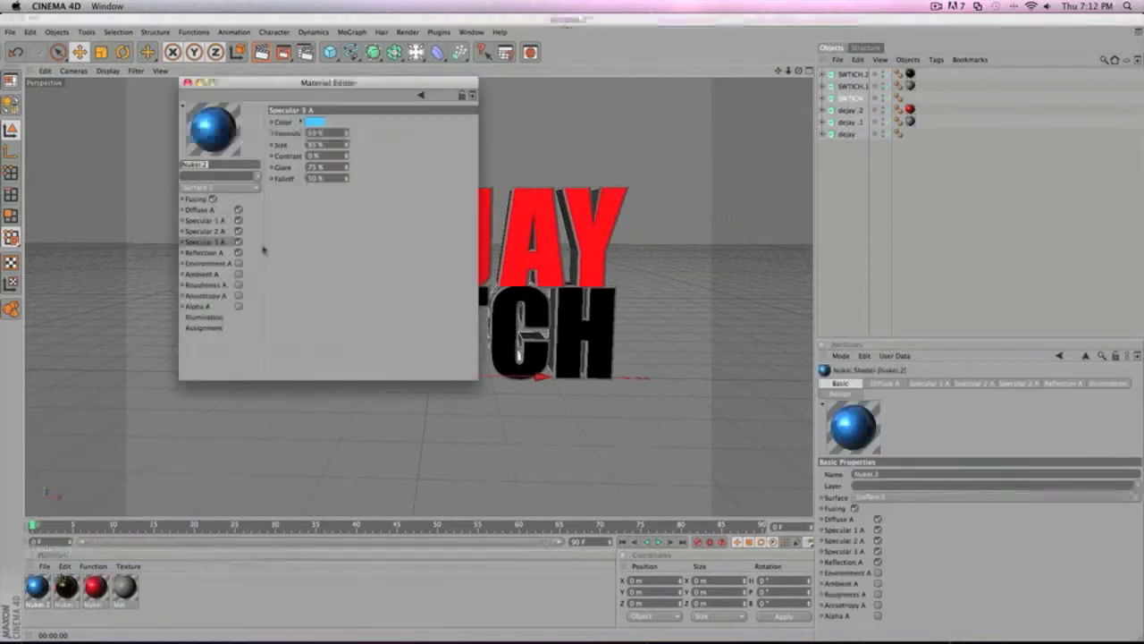
pyautogui.click(188, 82)
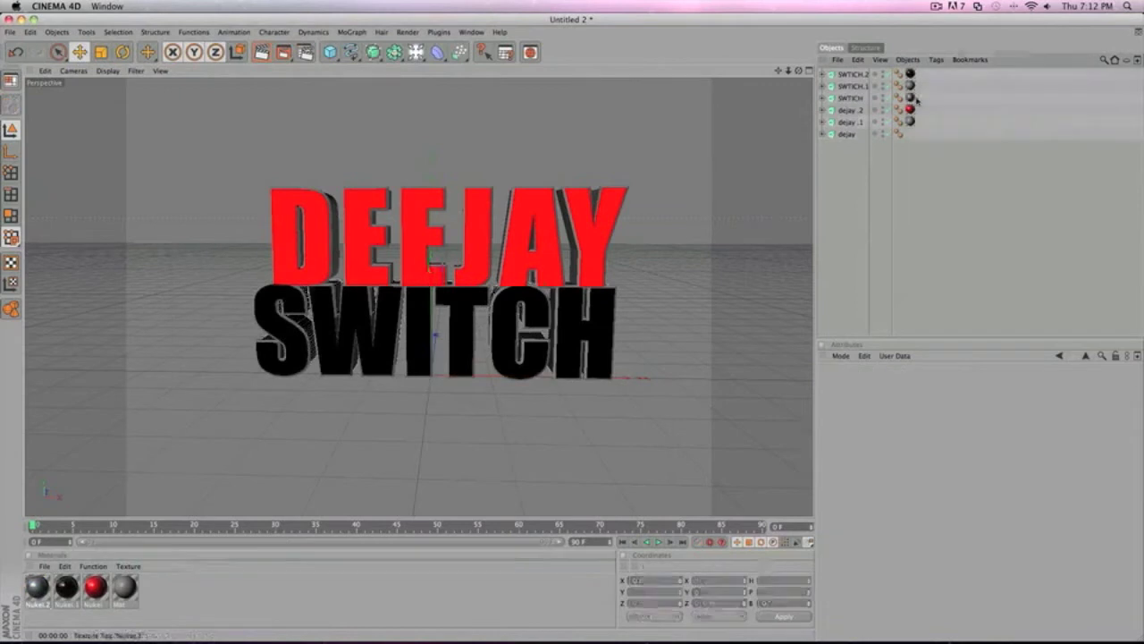
pyautogui.moveTo(37, 587); pyautogui.dragTo(910, 134)
# Preview the new material, return to a frontal view, and add a Light object
pyautogui.click(262, 52)
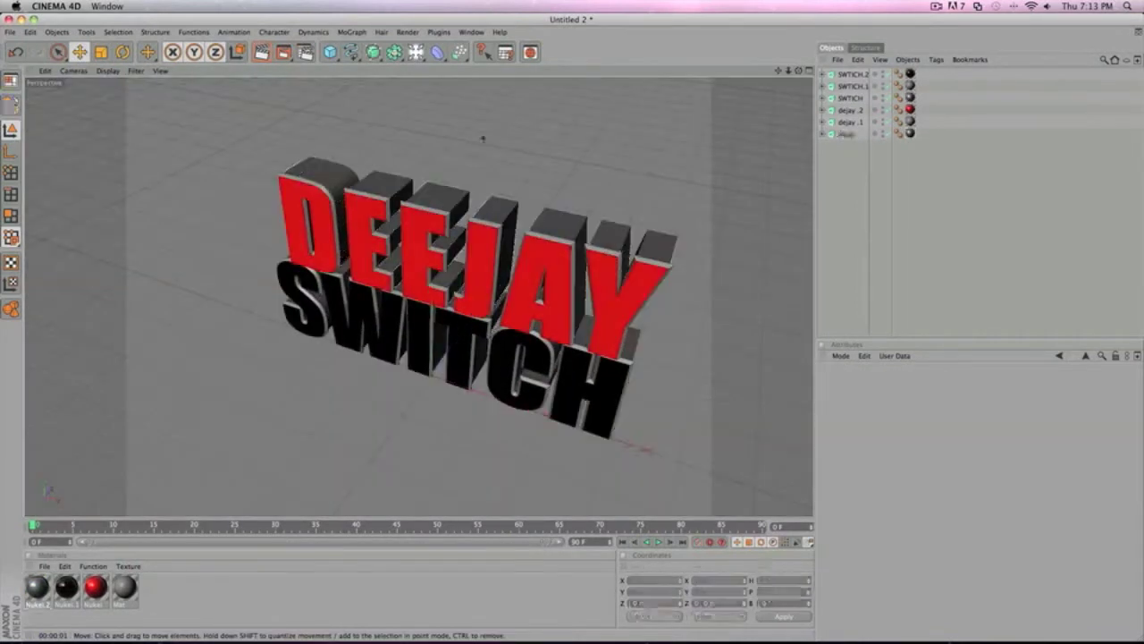
pyautogui.keyDown('alt'); pyautogui.moveTo(119, 353); pyautogui.dragTo(269, 358); pyautogui.keyUp('alt')
pyautogui.click(403, 233)
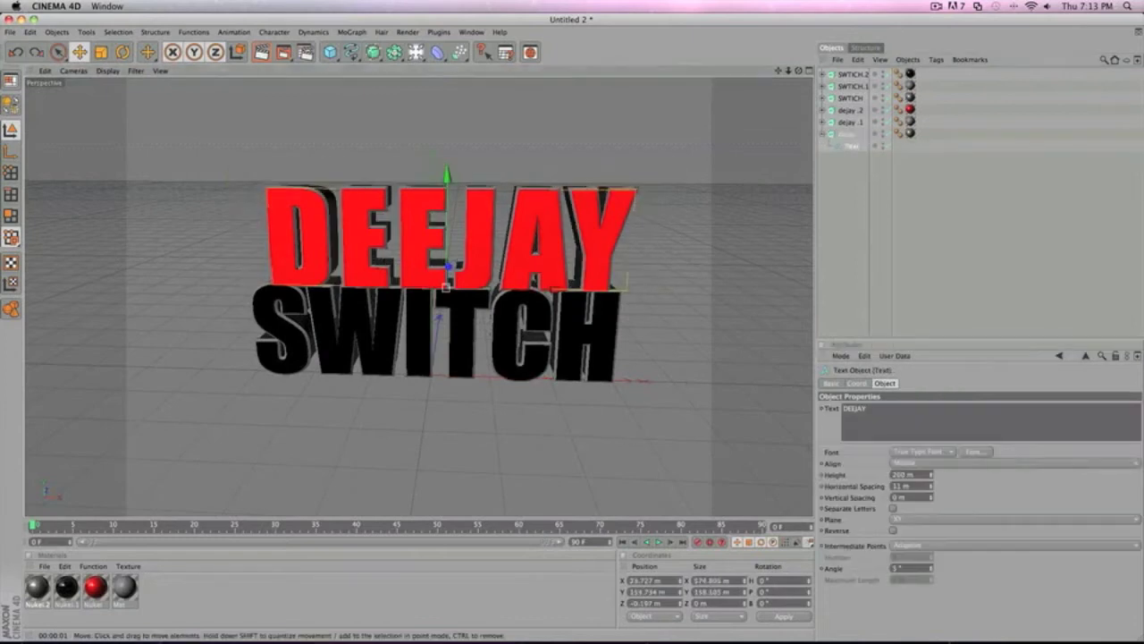
pyautogui.click(537, 429)
pyautogui.keyDown('alt'); pyautogui.moveTo(536, 429); pyautogui.dragTo(572, 420); pyautogui.keyUp('alt')
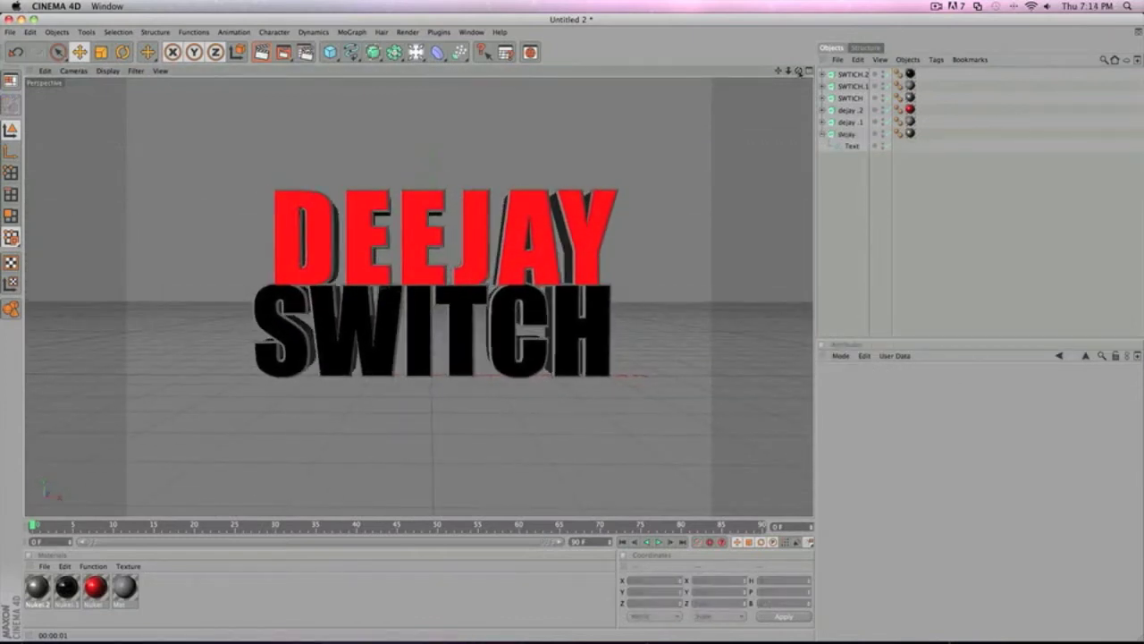
pyautogui.click(415, 52)
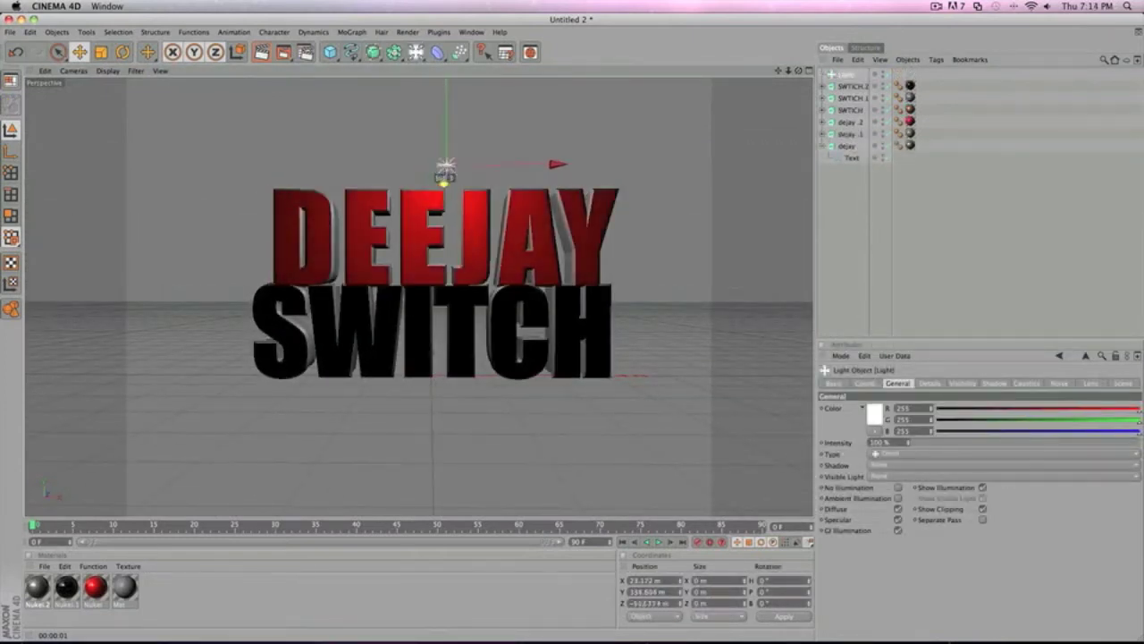
# Move the light down in front of SWITCH, toward the centre of the text
pyautogui.moveTo(445, 164); pyautogui.dragTo(445, 427)
pyautogui.moveTo(537, 268)
pyautogui.keyDown('alt'); pyautogui.mouseDown()
pyautogui.moveTo(523, 280)
pyautogui.moveTo(527, 322)
pyautogui.mouseUp(); pyautogui.keyUp('alt')
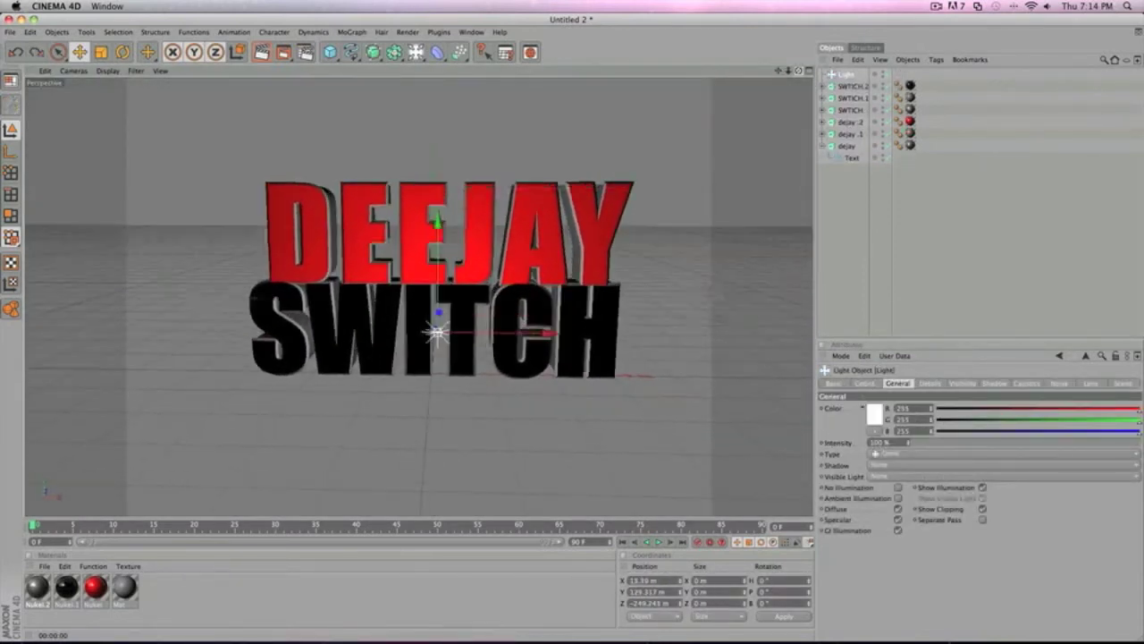
pyautogui.hotkey('ctrl', 'z')
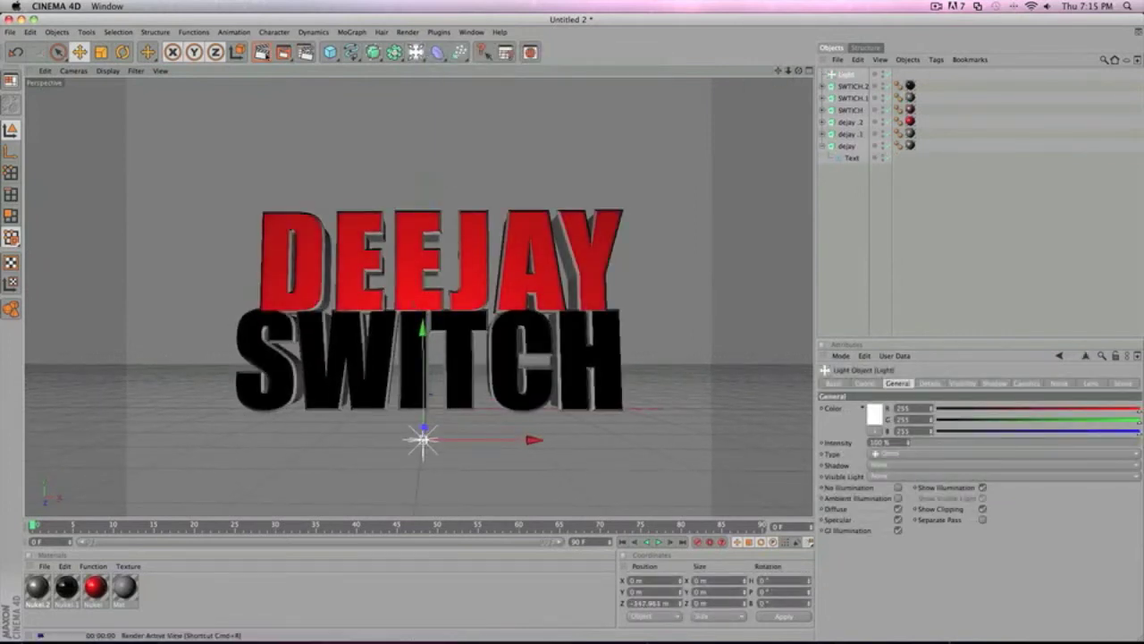
# Step back through earlier light placements to restore the preferred position
pyautogui.click(850, 122)
pyautogui.hotkey('ctrl', 'z')
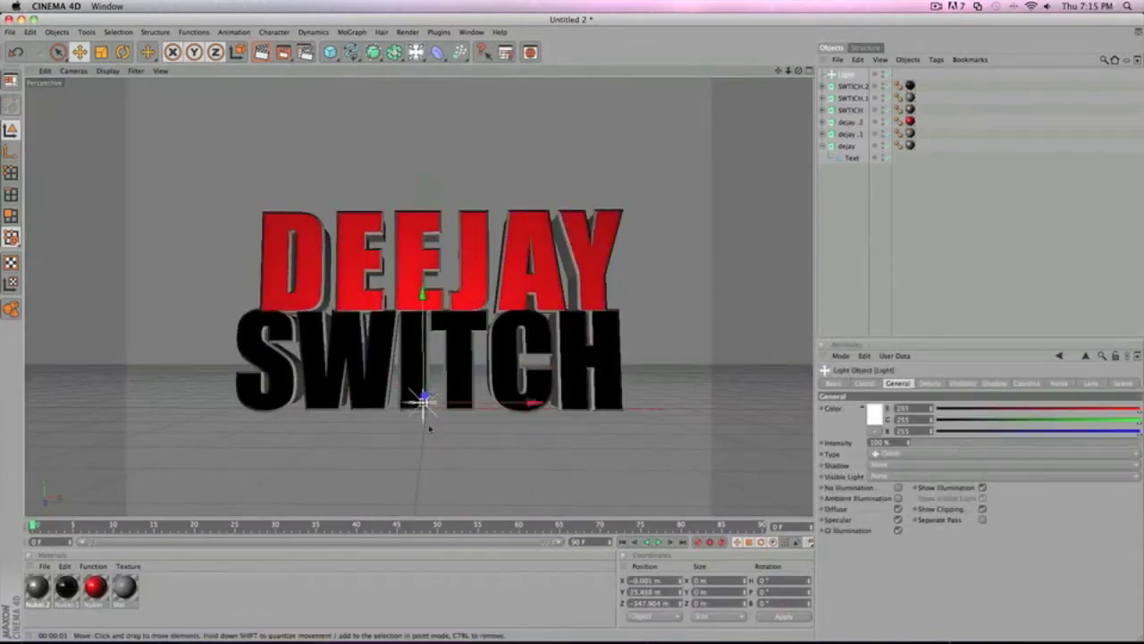
pyautogui.hotkey('ctrl', 'z')
pyautogui.hotkey('ctrl', 'z')
pyautogui.hotkey('ctrl', 'z')
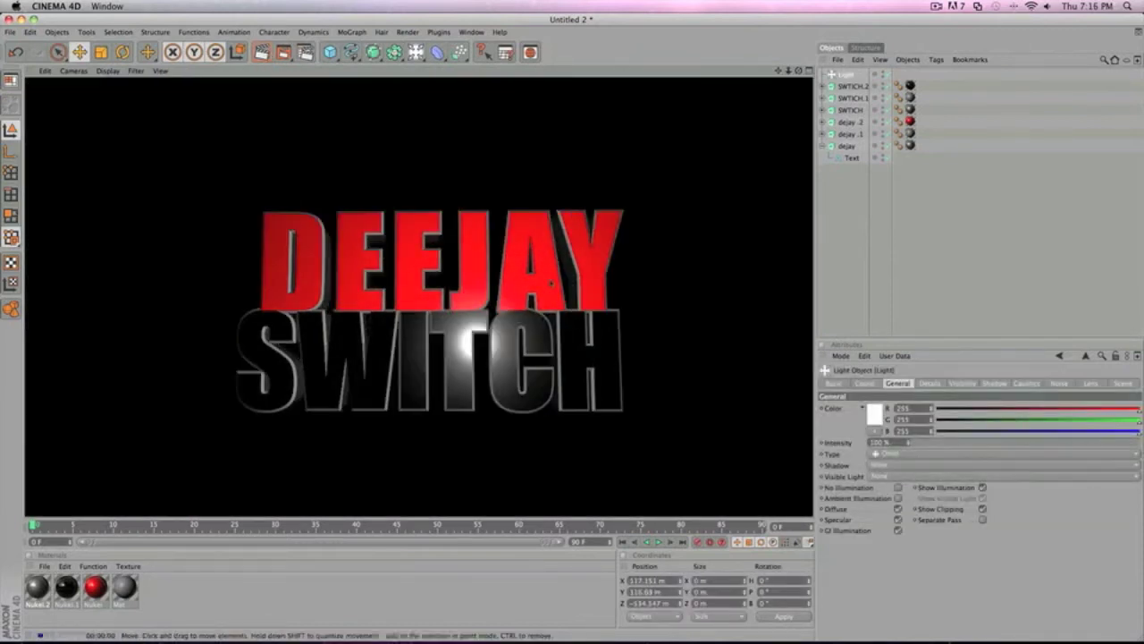
pyautogui.hotkey('ctrl', 'z')
pyautogui.hotkey('ctrl', 'z')
pyautogui.hotkey('ctrl', 'z')
pyautogui.hotkey('ctrl', 'z')
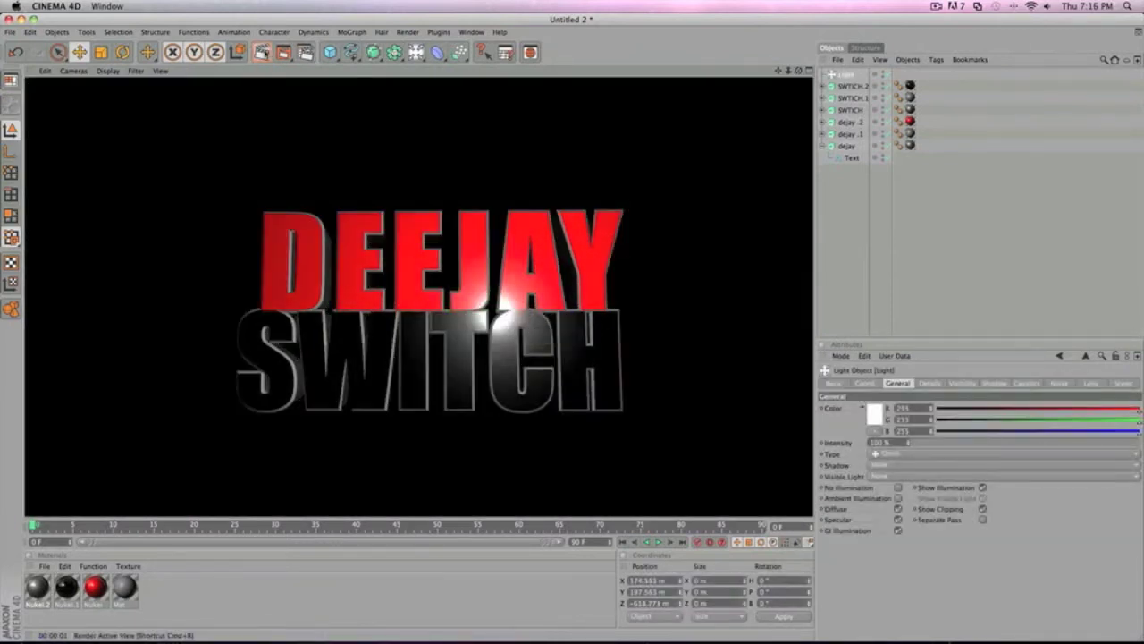
pyautogui.hotkey('ctrl', 'z')
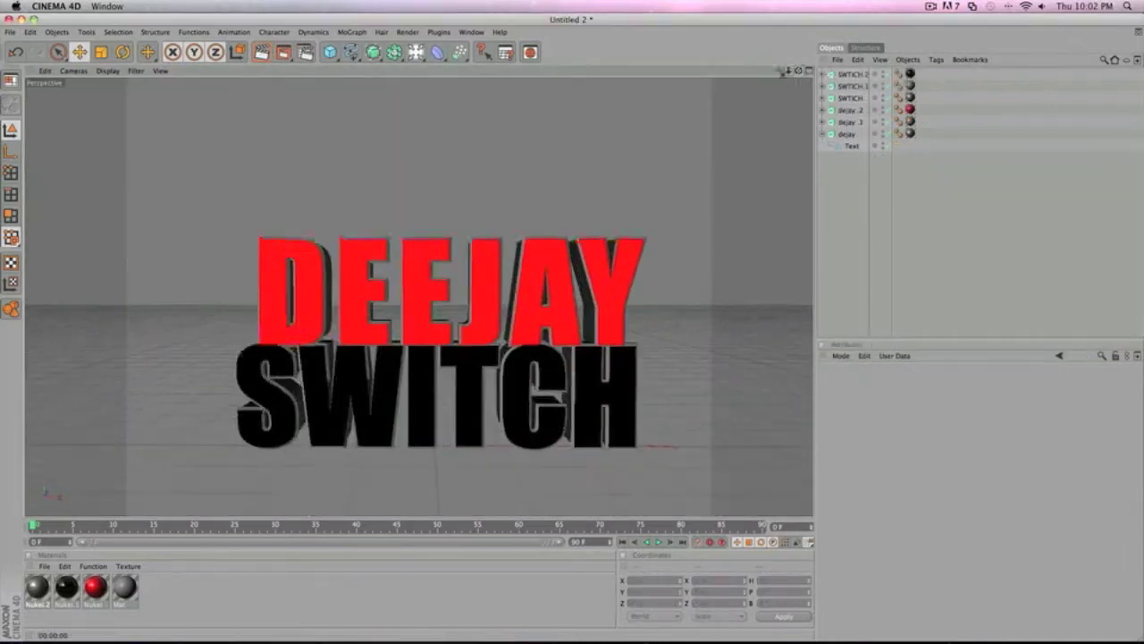
# Open Render Settings to prepare the final render of the lit logo
pyautogui.click(304, 51)
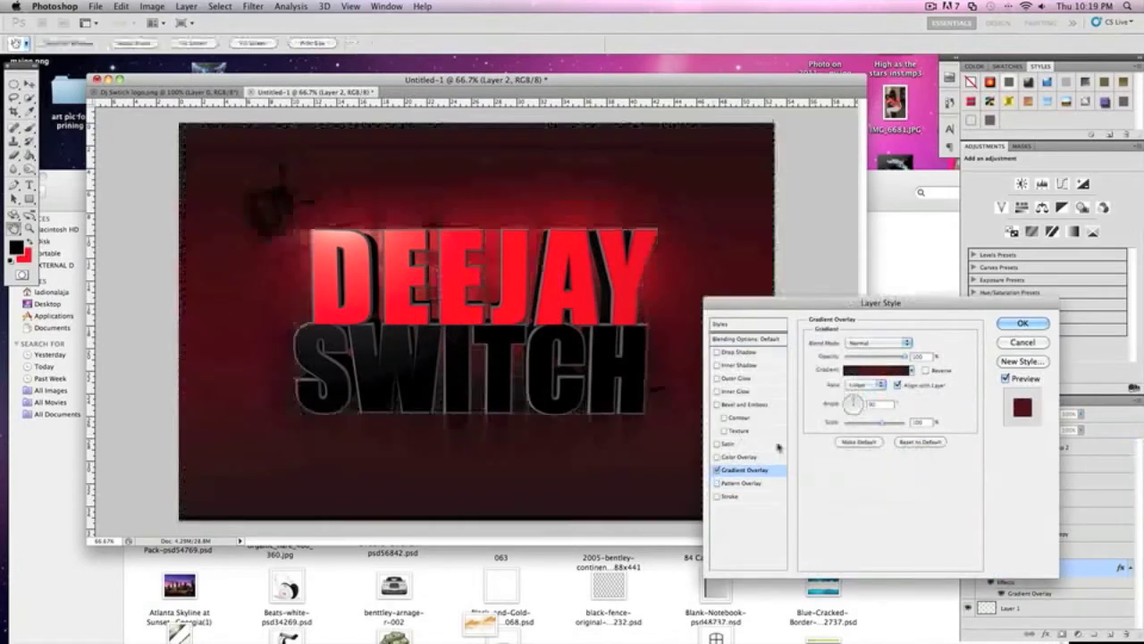
# Turn off the gradient overlay effect and select the vector floral ornaments image
pyautogui.click(716, 469)
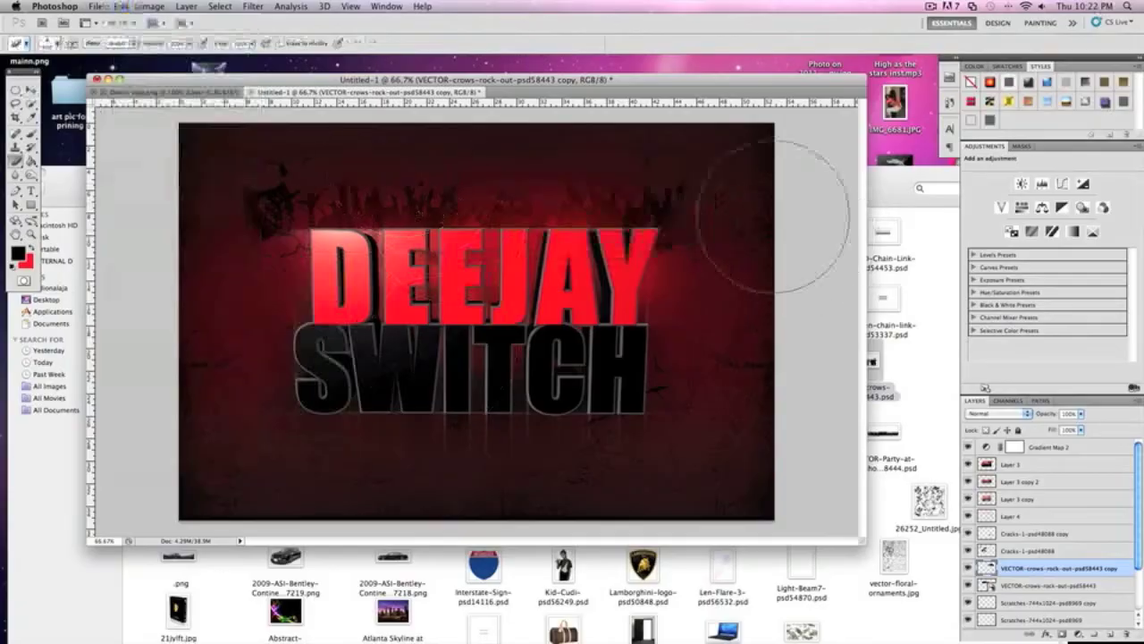
pyautogui.click(873, 582)
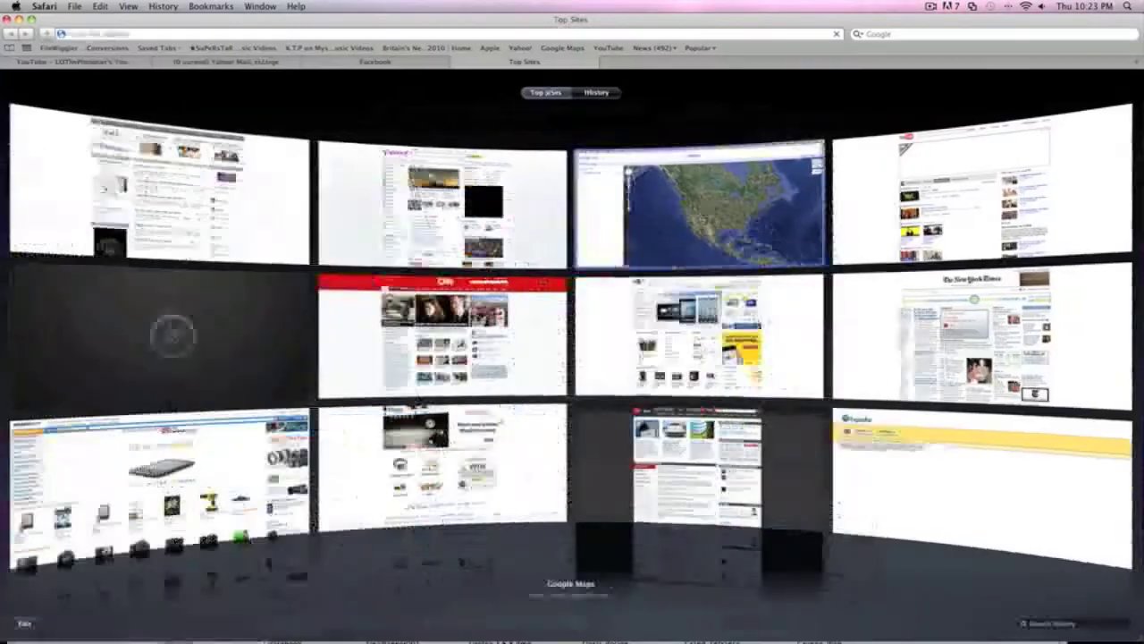